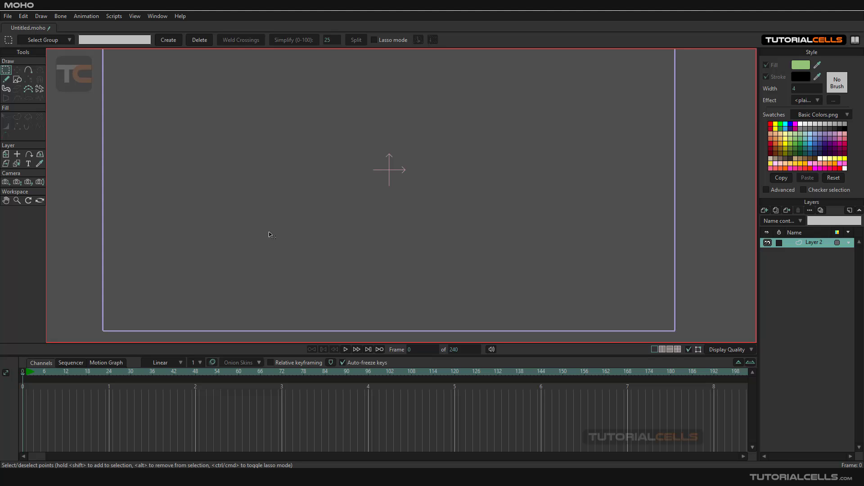
# Draw a long, thin green-filled rectangle spanning the lower part of the canvas
pyautogui.click(16, 79)
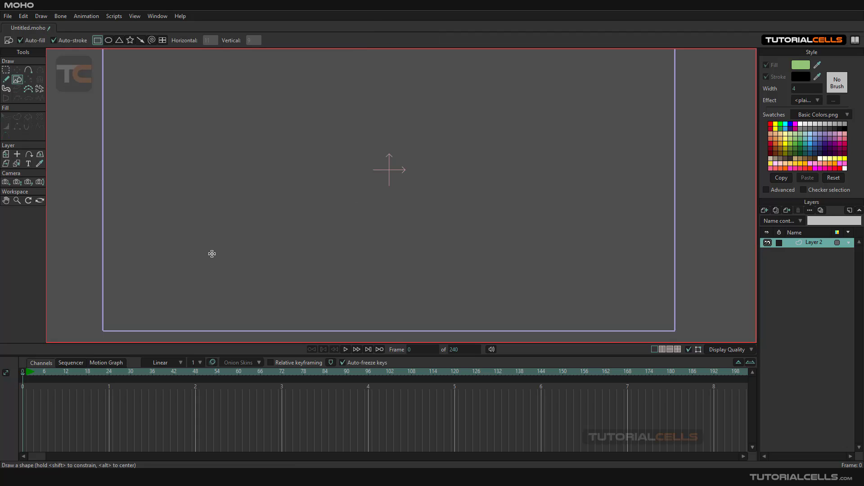
pyautogui.moveTo(153, 252); pyautogui.dragTo(643, 259)
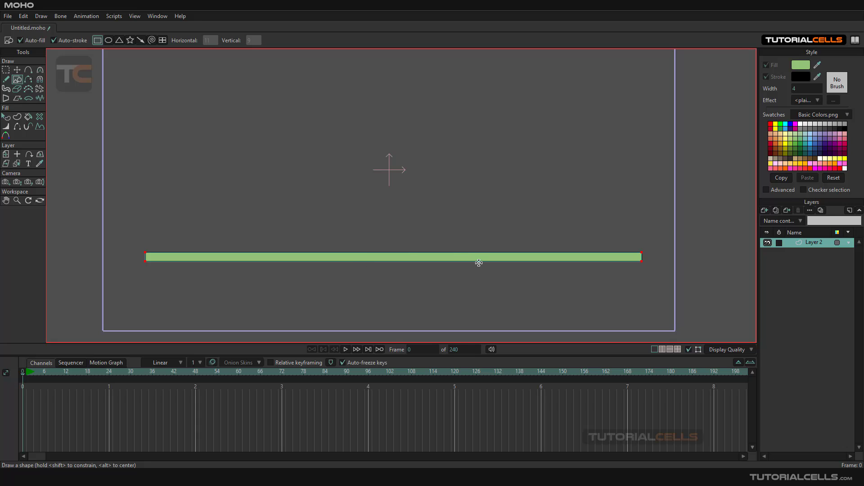
# Select all of the bar's points and split its edges to add midway points
pyautogui.click(6, 71)
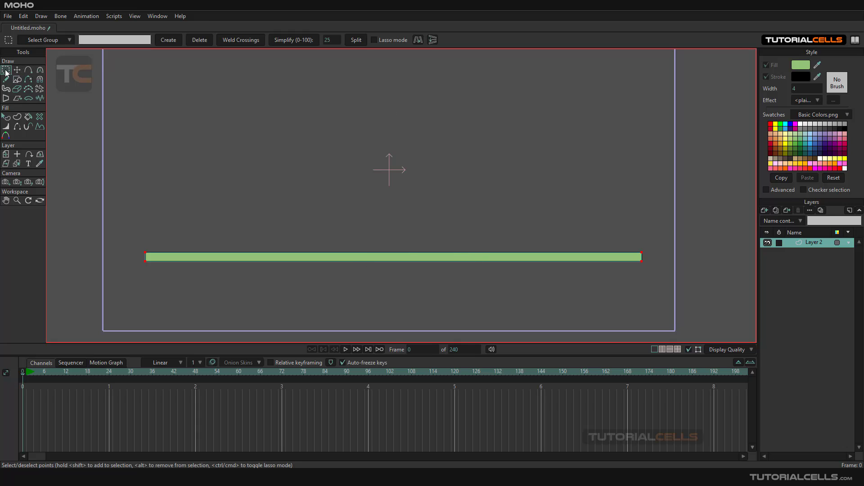
pyautogui.click(356, 42)
pyautogui.moveTo(133, 233); pyautogui.dragTo(655, 255)
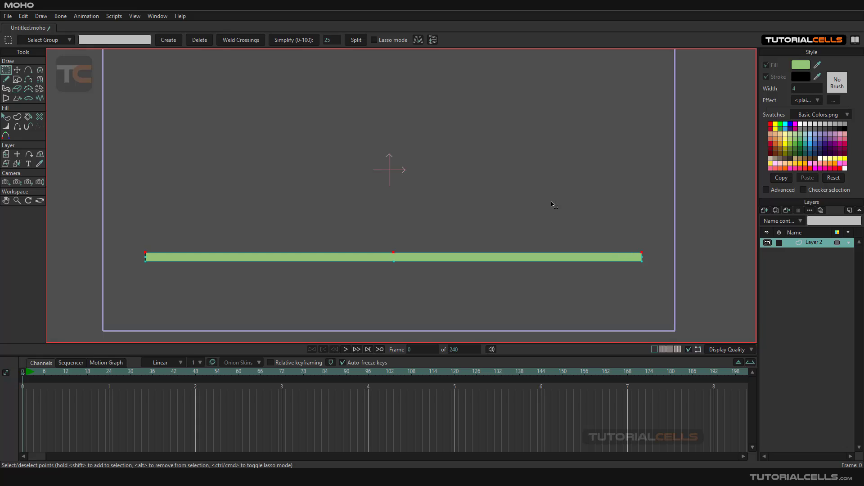
pyautogui.click(356, 41)
pyautogui.click(356, 41)
pyautogui.click(356, 41)
# Reselect the bar's points and split again to double the points along its edges
pyautogui.moveTo(133, 281); pyautogui.dragTo(657, 261)
pyautogui.moveTo(147, 230); pyautogui.dragTo(644, 288)
pyautogui.click(356, 40)
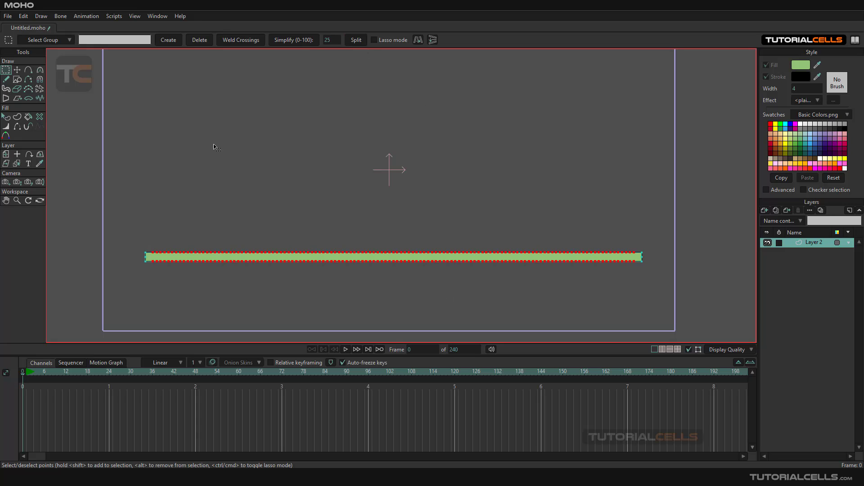
pyautogui.click(18, 71)
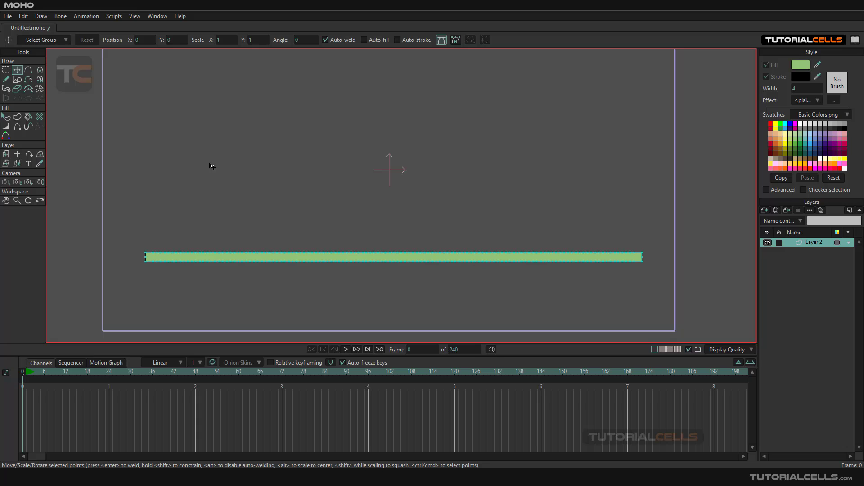
# Group Layer 2 with Group With Selection and convert that group into a bone layer
pyautogui.rightClick(814, 249)
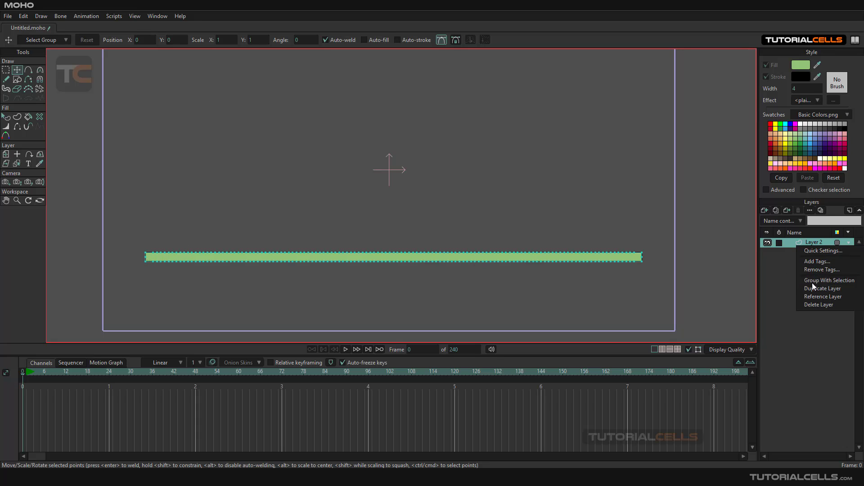
pyautogui.click(812, 282)
pyautogui.rightClick(798, 245)
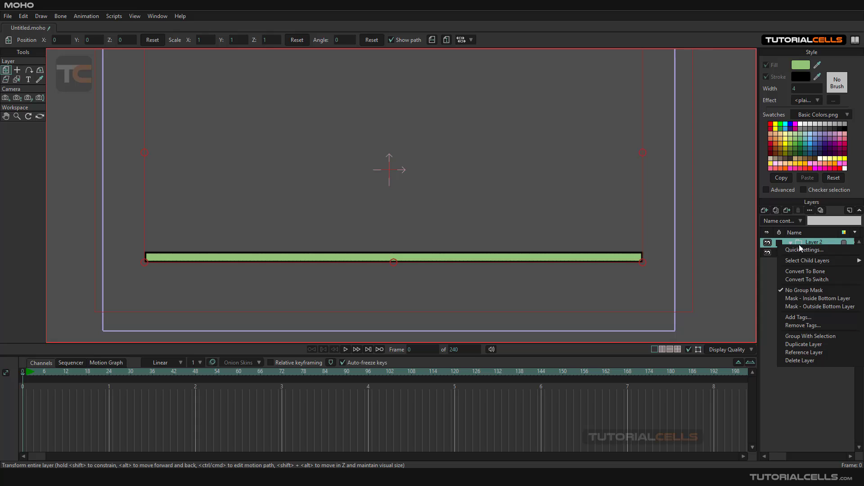
pyautogui.click(800, 272)
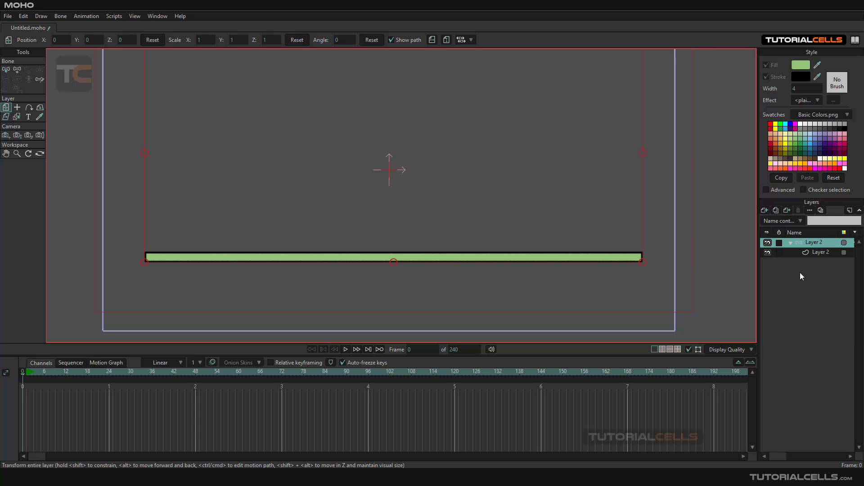
pyautogui.scroll(2, 434, 255)
pyautogui.scroll(-2, 434, 250)
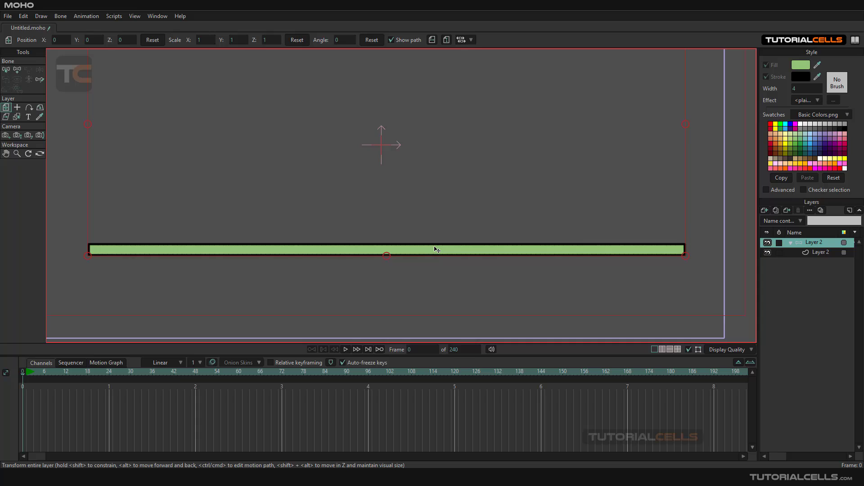
pyautogui.click(42, 80)
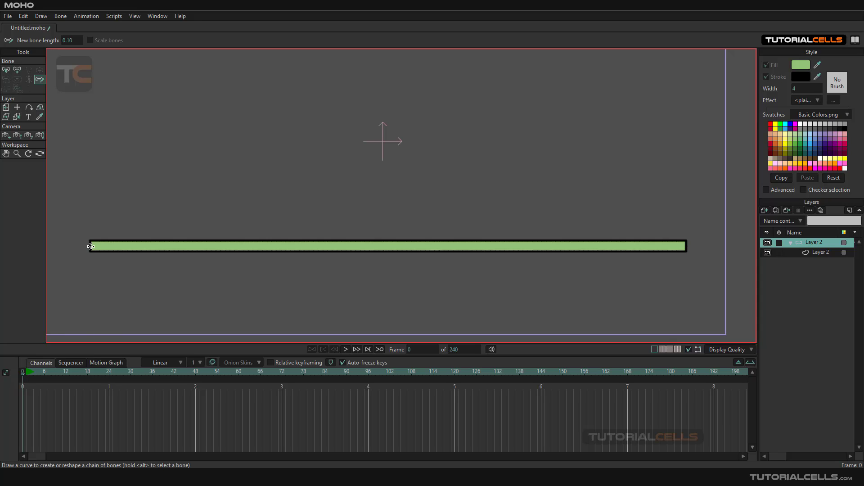
# Sketch a bone chain along the full length of the bar, redoing the first attempt
pyautogui.moveTo(91, 246)
pyautogui.mouseDown()
pyautogui.moveTo(165, 255)
pyautogui.moveTo(395, 259)
pyautogui.moveTo(615, 224)
pyautogui.moveTo(594, 228)
pyautogui.mouseUp()
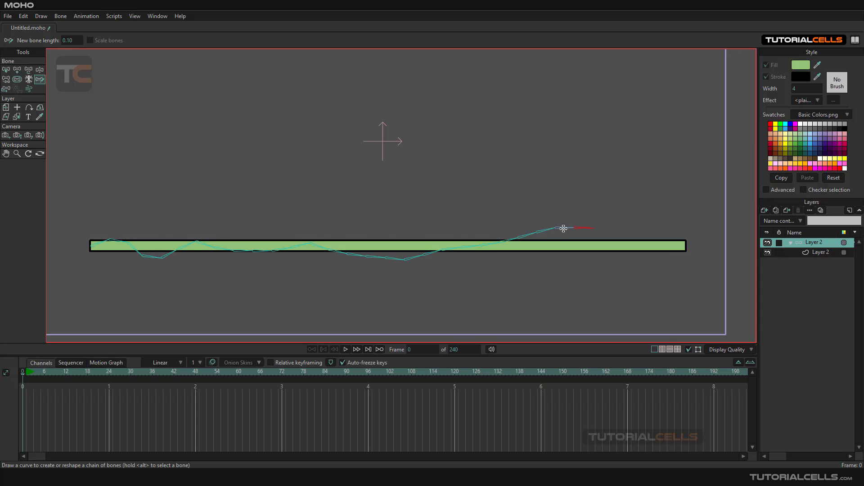
pyautogui.hotkey('ctrl', 'z')
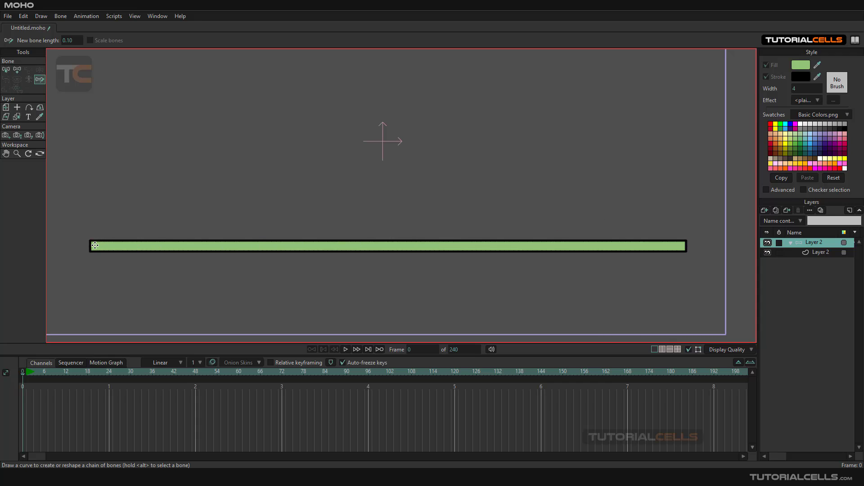
pyautogui.moveTo(91, 245); pyautogui.dragTo(686, 249)
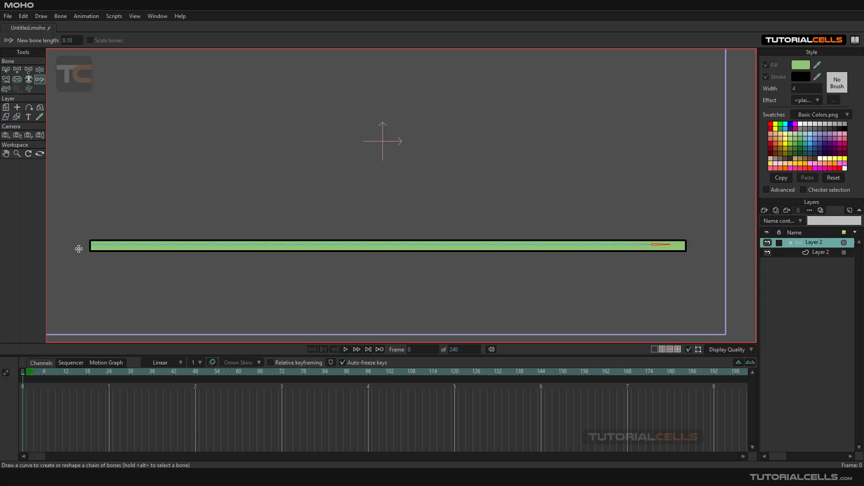
pyautogui.scroll(2, 683, 255)
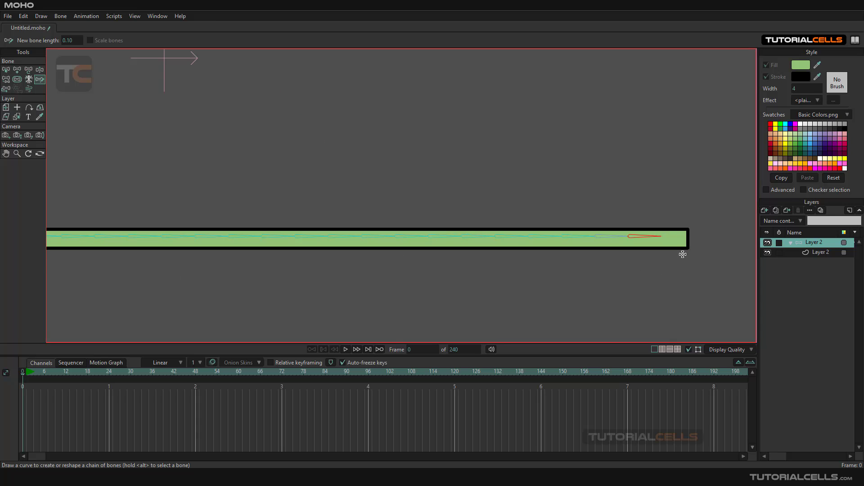
pyautogui.scroll(2, 682, 255)
# Add one more bone beyond the chain's tip and centre the bar in view
pyautogui.moveTo(648, 239); pyautogui.dragTo(716, 239)
pyautogui.scroll(-3, 667, 253)
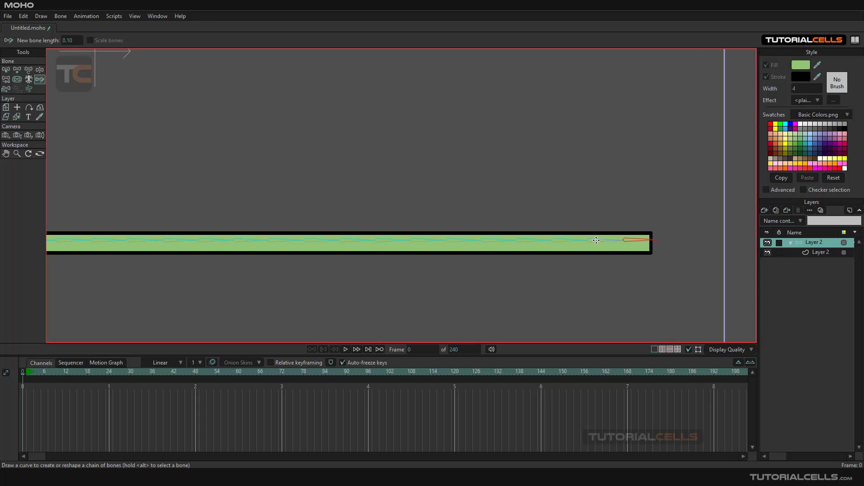
pyautogui.moveTo(311, 235); pyautogui.dragTo(419, 212)
pyautogui.scroll(1, 419, 212)
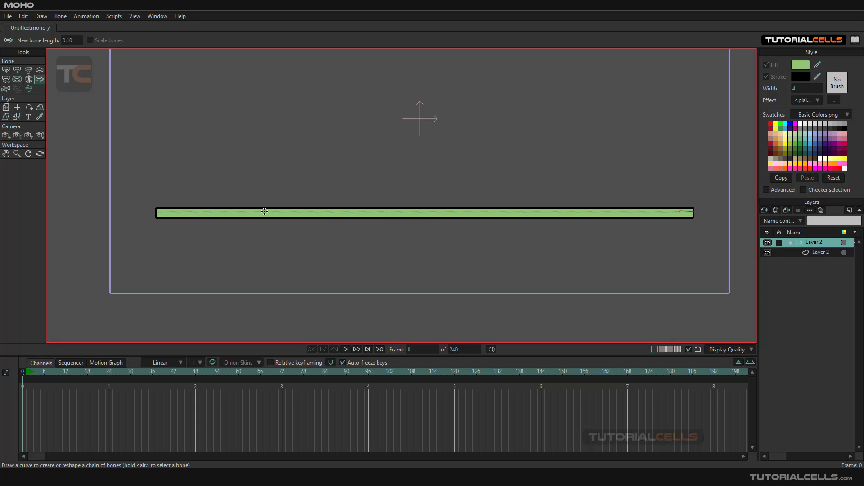
pyautogui.scroll(2, 463, 212)
pyautogui.scroll(-3, 463, 212)
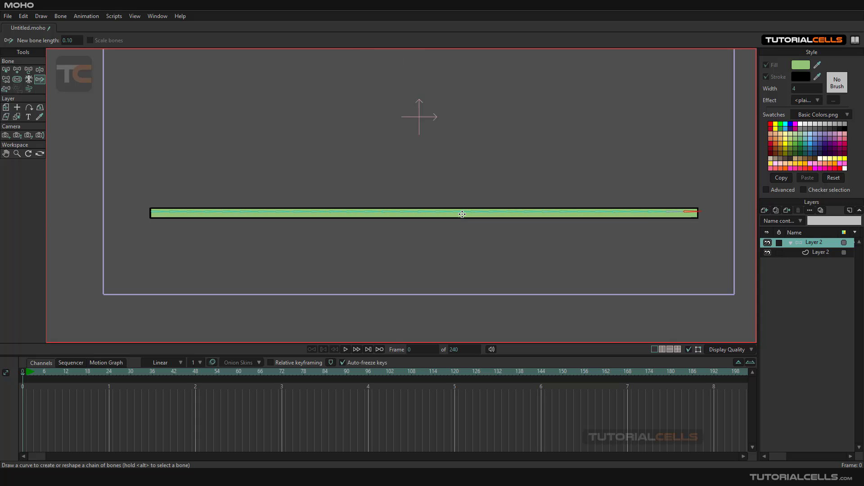
pyautogui.scroll(1, 462, 215)
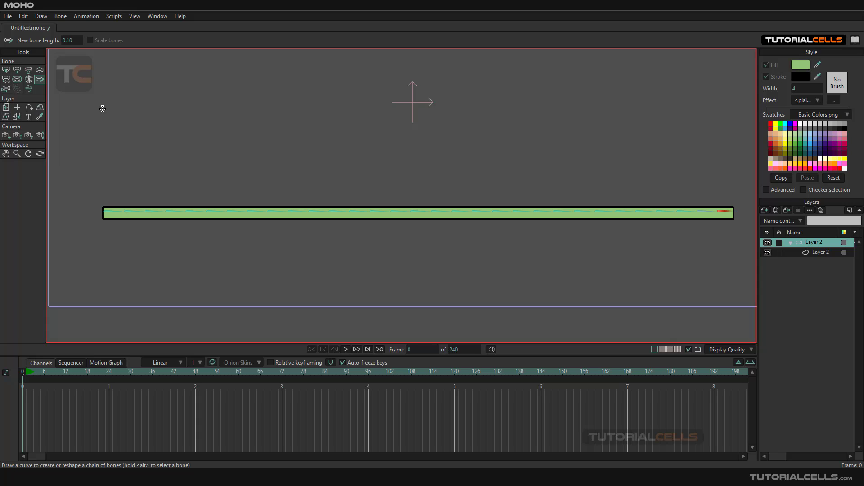
# Recolour the bar shape's fill from green to purple, then select its bone group
pyautogui.click(799, 253)
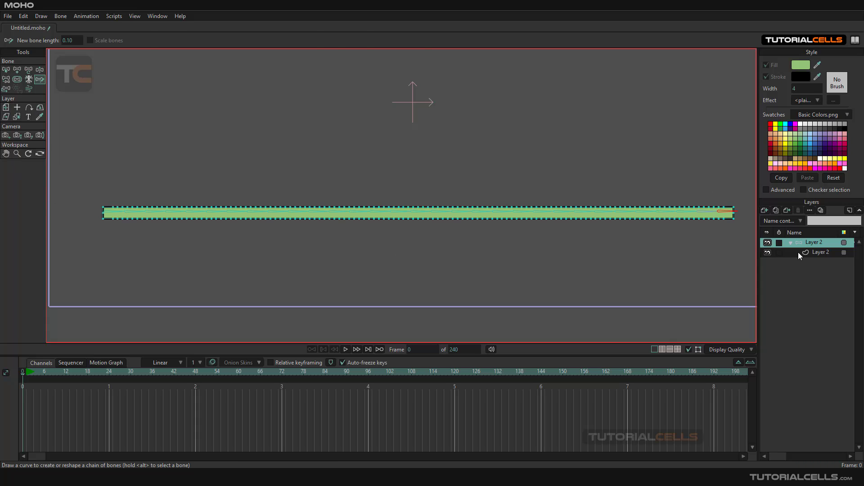
pyautogui.click(6, 116)
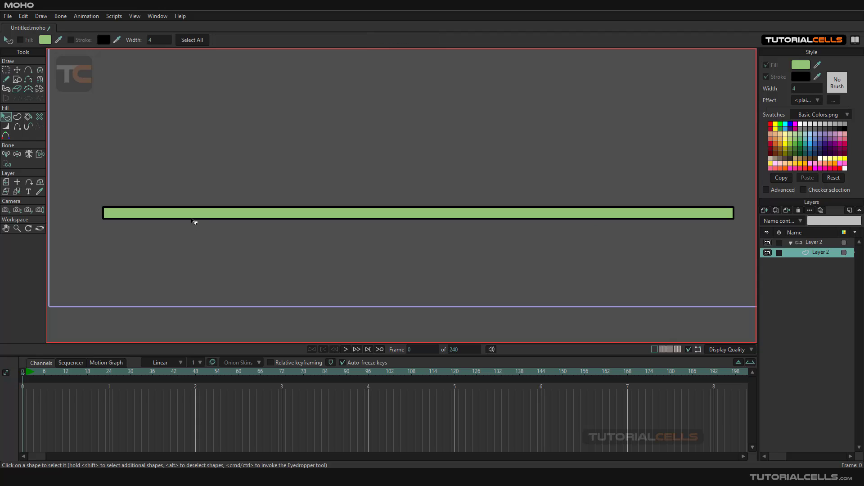
pyautogui.click(193, 219)
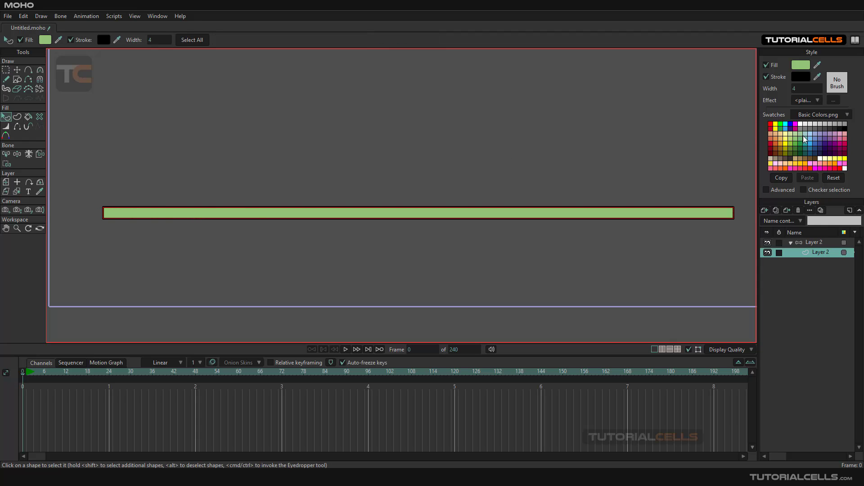
pyautogui.click(812, 146)
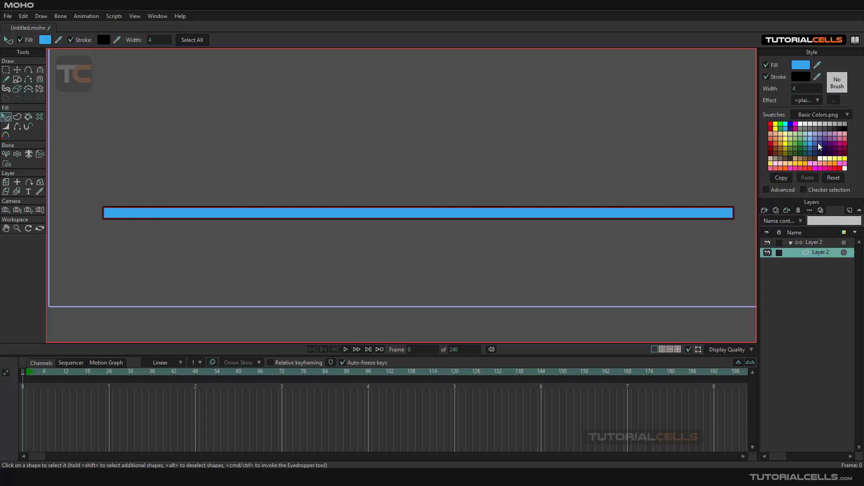
pyautogui.click(818, 145)
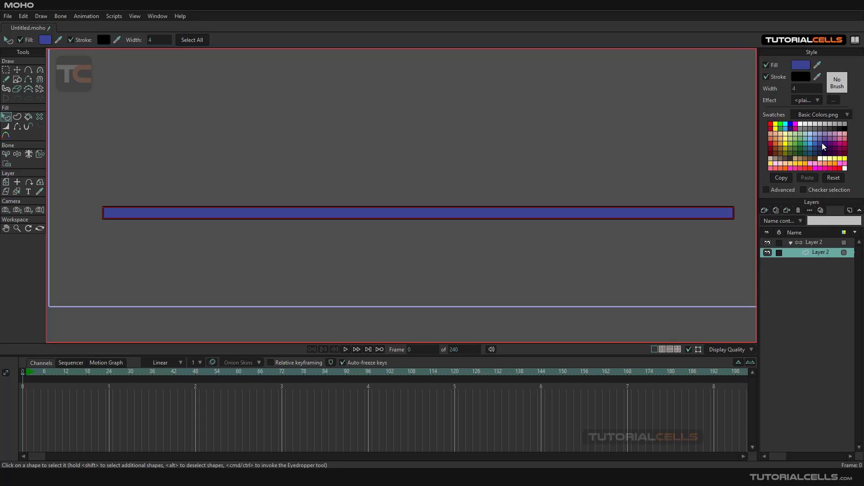
pyautogui.click(825, 145)
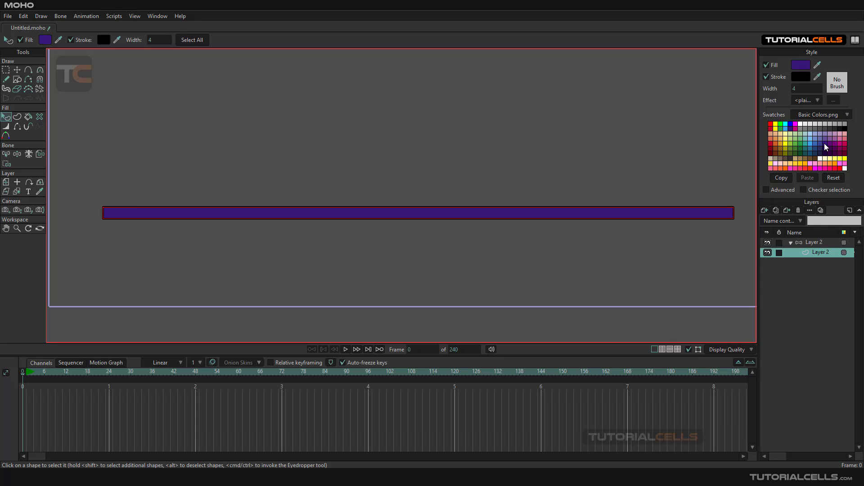
pyautogui.click(800, 243)
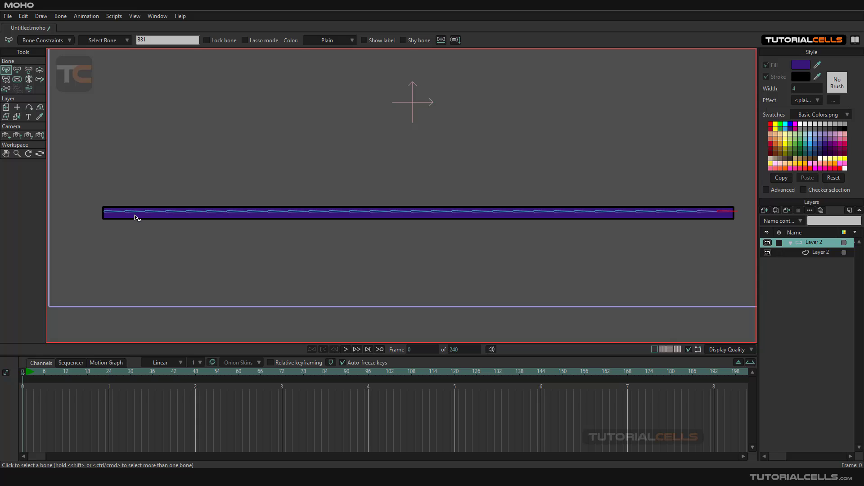
# Test-bend the bone chain into a curl at frame 1 with Manipulate Bones, then undo it
pyautogui.scroll(-3, 136, 218)
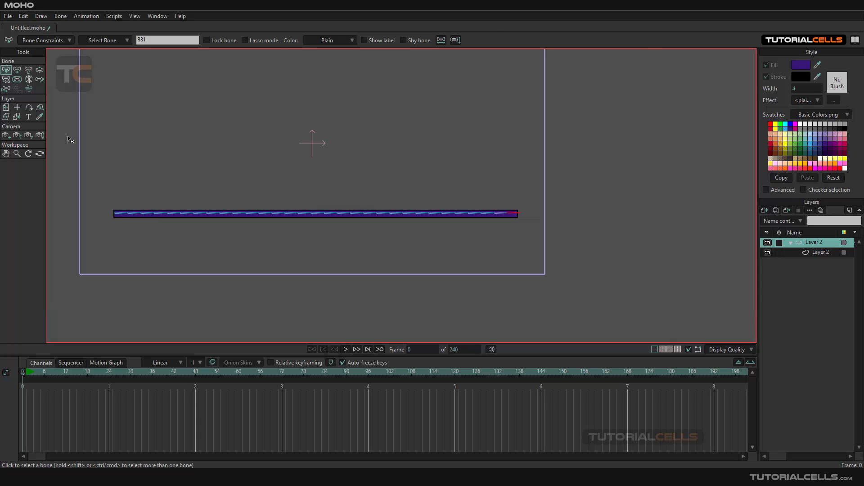
pyautogui.click(39, 71)
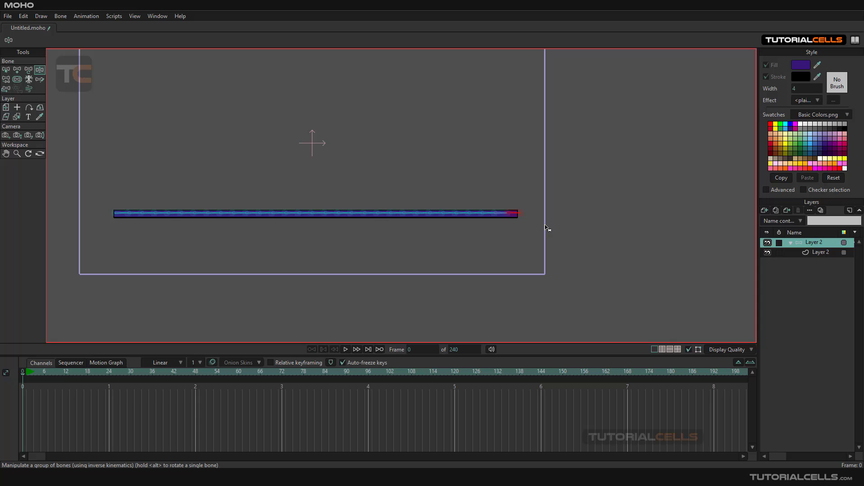
pyautogui.moveTo(519, 218); pyautogui.dragTo(254, 201)
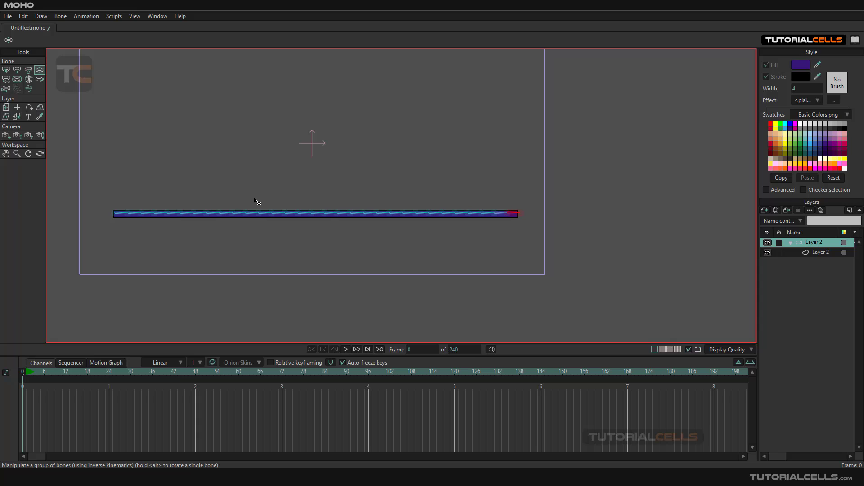
pyautogui.click(26, 374)
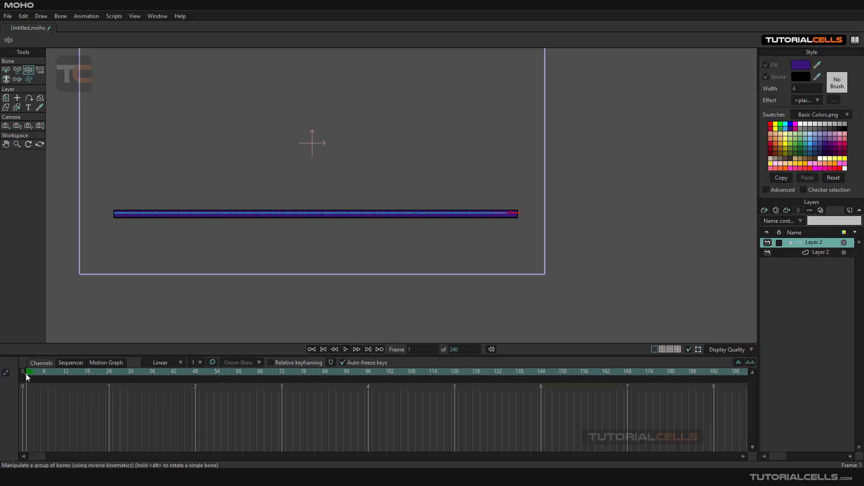
pyautogui.click(515, 220)
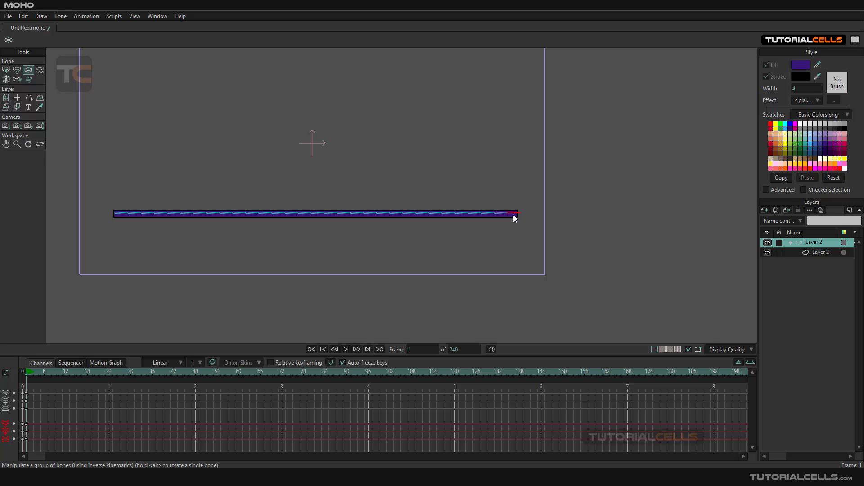
pyautogui.moveTo(514, 216); pyautogui.dragTo(270, 193)
pyautogui.hotkey('ctrl', 'z')
# Sketch the bone chain into a looping curl at frame 48, then return to frame 0
pyautogui.click(17, 80)
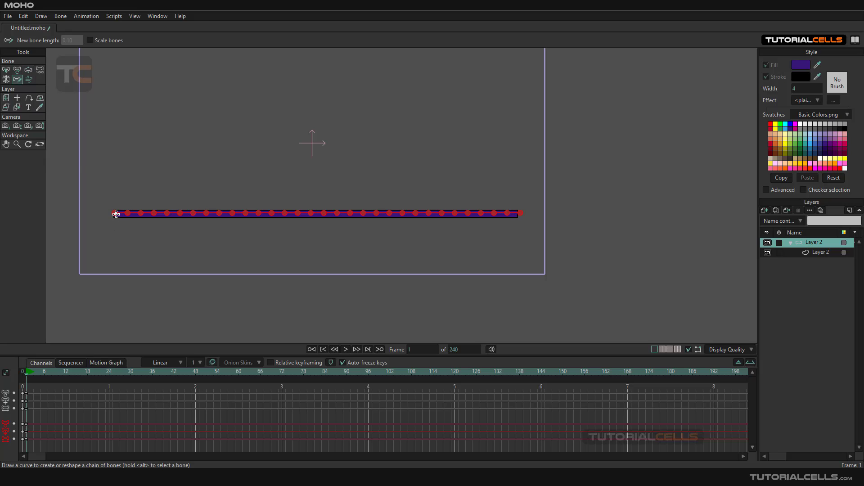
pyautogui.moveTo(142, 209)
pyautogui.mouseDown()
pyautogui.moveTo(226, 120)
pyautogui.moveTo(313, 143)
pyautogui.moveTo(327, 172)
pyautogui.moveTo(383, 184)
pyautogui.moveTo(446, 160)
pyautogui.mouseUp()
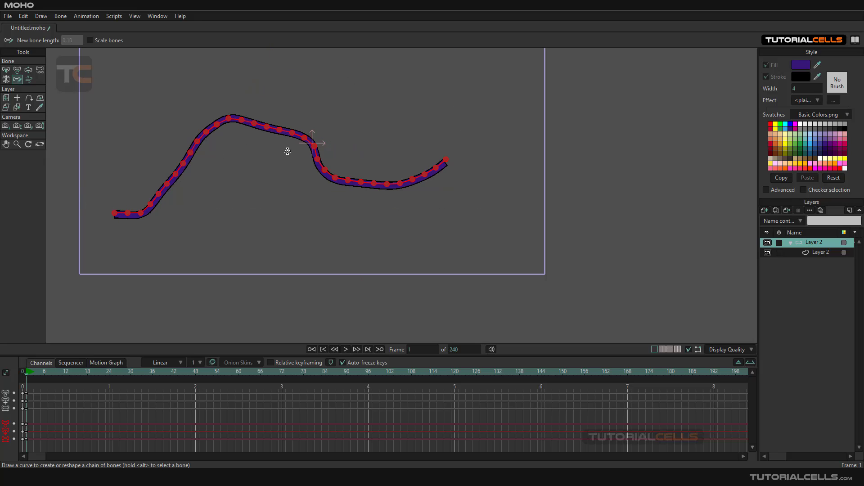
pyautogui.hotkey('ctrl', 'z')
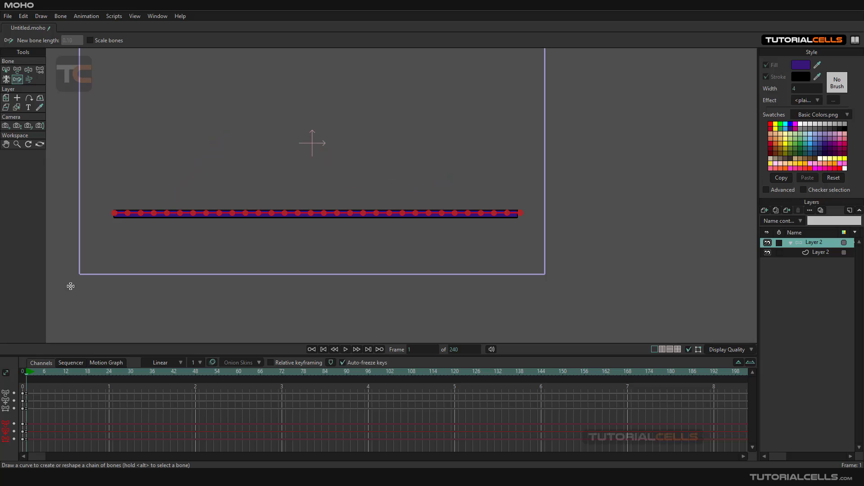
pyautogui.moveTo(26, 376); pyautogui.dragTo(195, 374)
pyautogui.moveTo(138, 212)
pyautogui.mouseDown()
pyautogui.moveTo(178, 205)
pyautogui.moveTo(249, 156)
pyautogui.moveTo(240, 112)
pyautogui.moveTo(209, 77)
pyautogui.moveTo(178, 80)
pyautogui.moveTo(149, 102)
pyautogui.moveTo(145, 133)
pyautogui.moveTo(155, 166)
pyautogui.moveTo(168, 171)
pyautogui.moveTo(210, 156)
pyautogui.mouseUp()
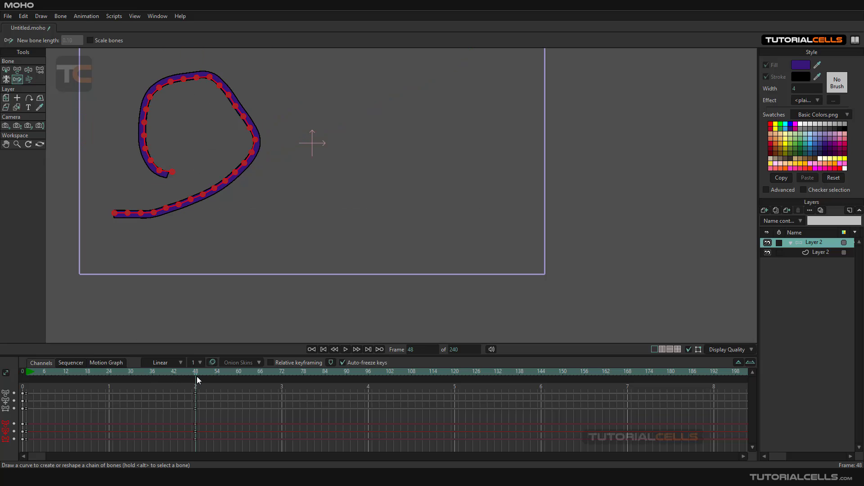
pyautogui.moveTo(196, 376)
pyautogui.mouseDown()
pyautogui.moveTo(18, 362)
pyautogui.moveTo(199, 368)
pyautogui.mouseUp()
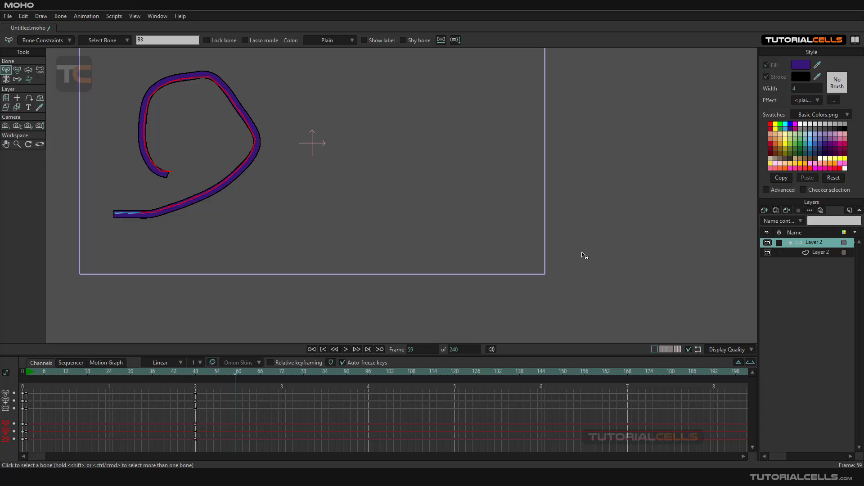
# Sketch a hook and a rightward wave into the chain's tail at frame 85, then return to frame 0
pyautogui.click(791, 242)
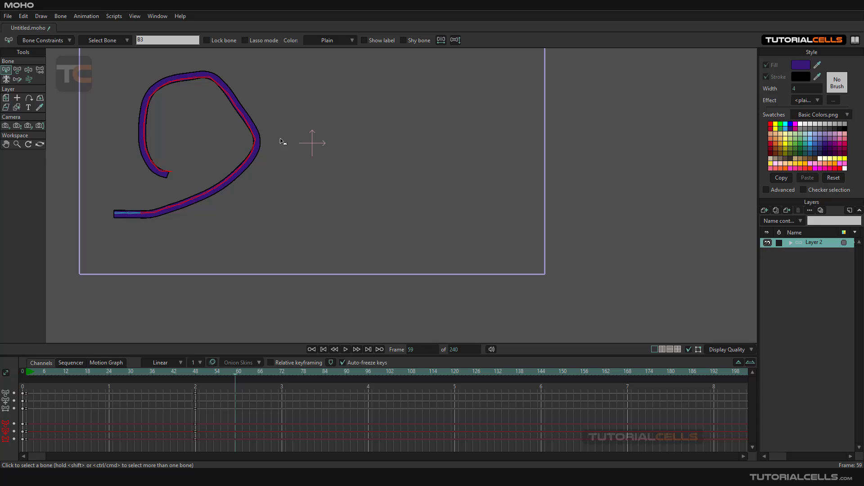
pyautogui.click(18, 79)
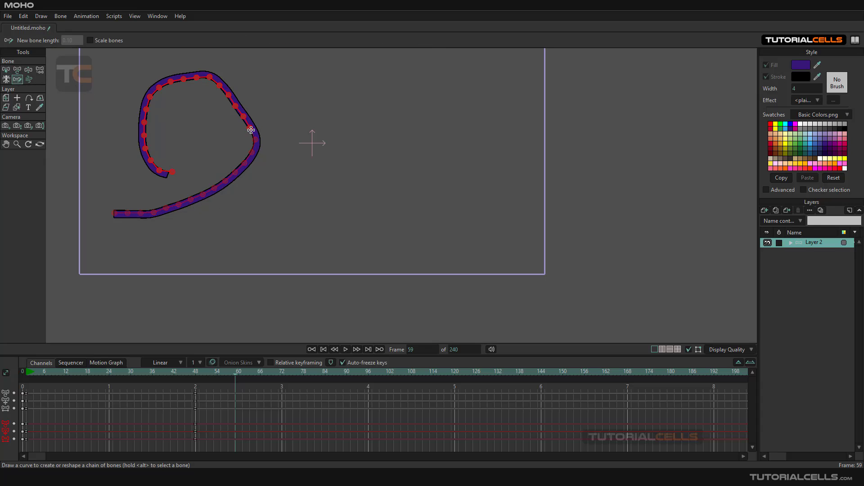
pyautogui.moveTo(251, 130)
pyautogui.mouseDown()
pyautogui.moveTo(332, 154)
pyautogui.moveTo(331, 234)
pyautogui.moveTo(258, 250)
pyautogui.mouseUp()
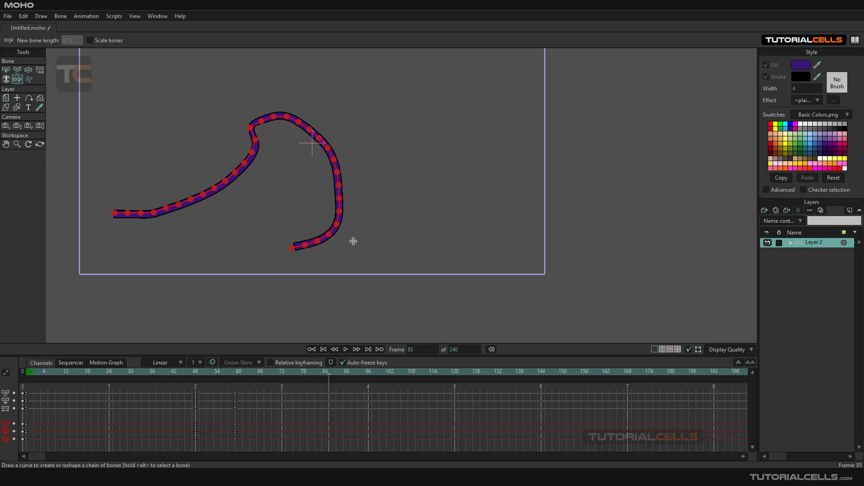
pyautogui.moveTo(336, 227); pyautogui.dragTo(387, 224)
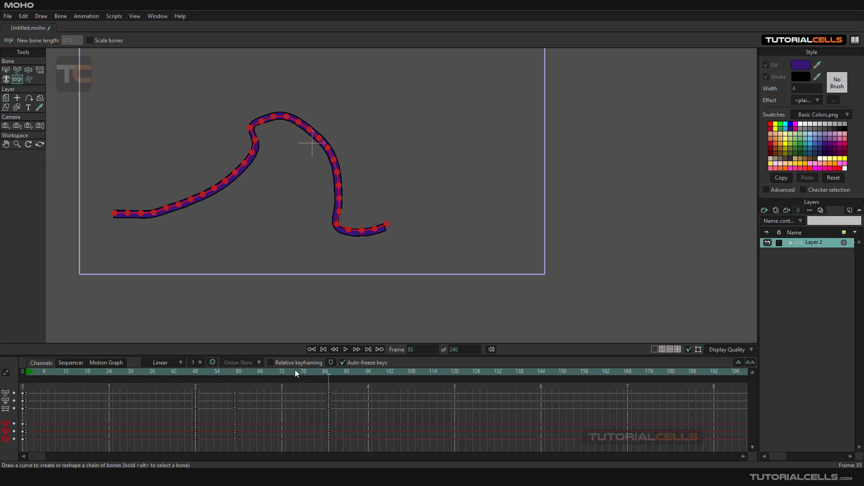
pyautogui.moveTo(329, 372); pyautogui.dragTo(21, 374)
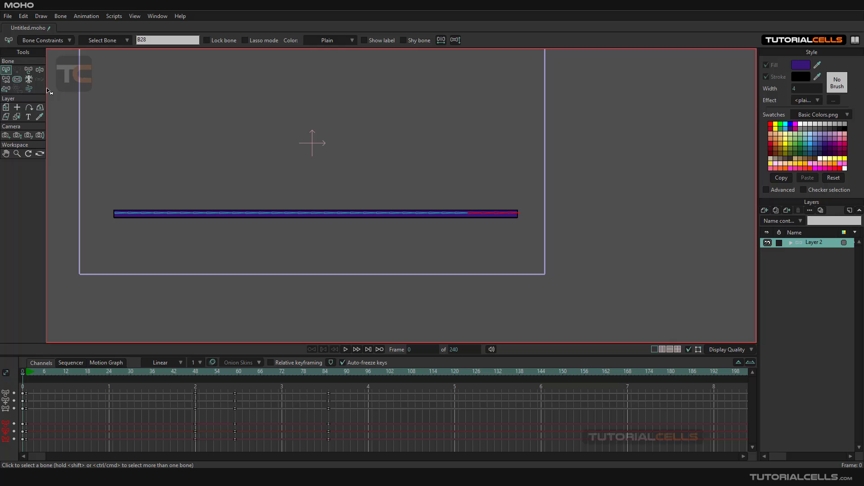
# At frame 1, sketch small rising waves from the chain's middle into the bar's right half
pyautogui.click(26, 372)
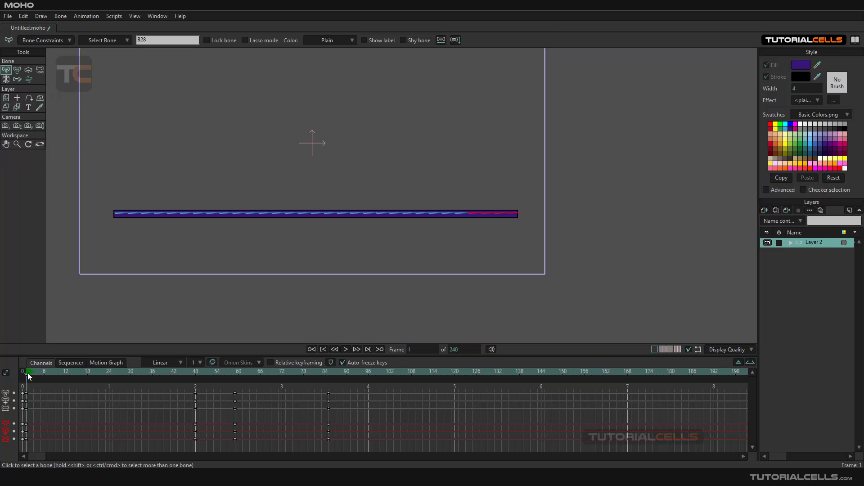
pyautogui.click(17, 79)
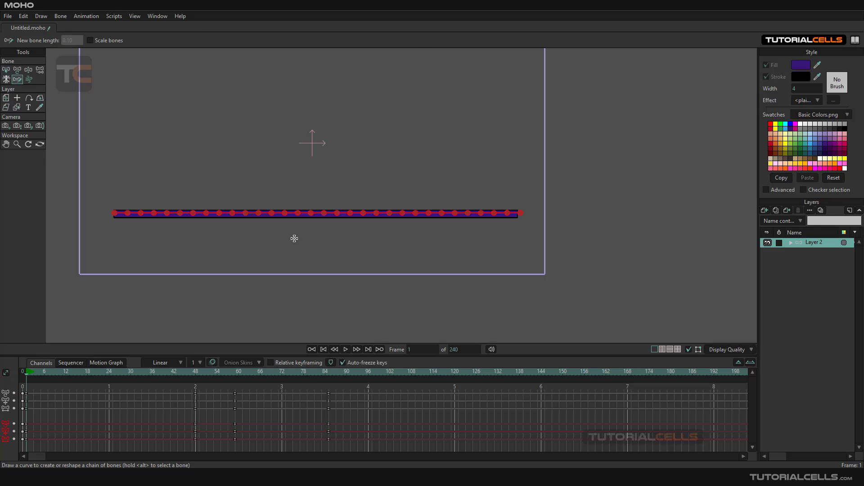
pyautogui.moveTo(272, 212)
pyautogui.mouseDown()
pyautogui.moveTo(281, 198)
pyautogui.moveTo(462, 122)
pyautogui.mouseUp()
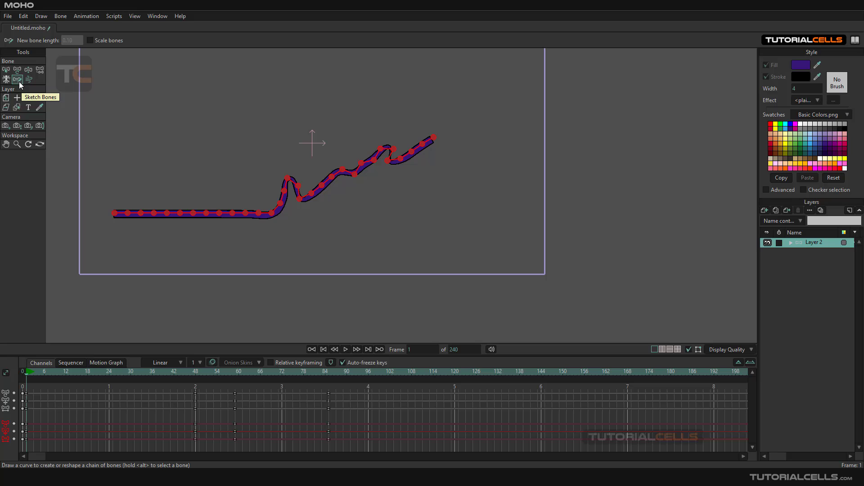
pyautogui.scroll(3, 297, 224)
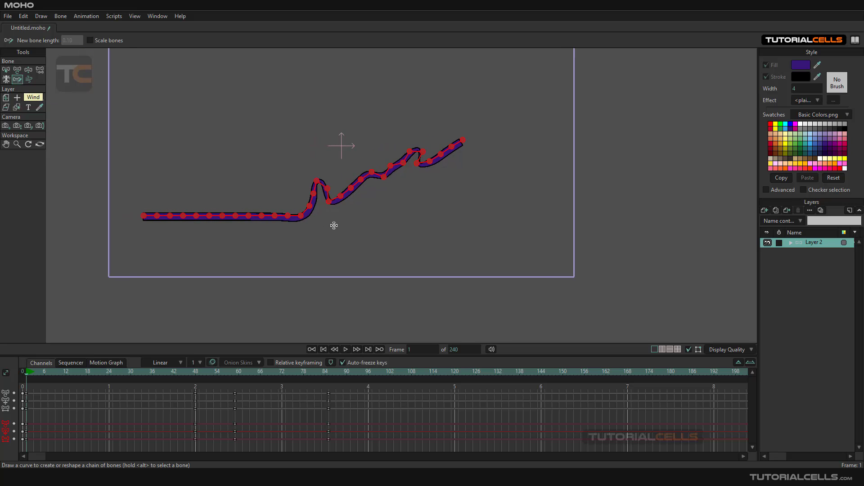